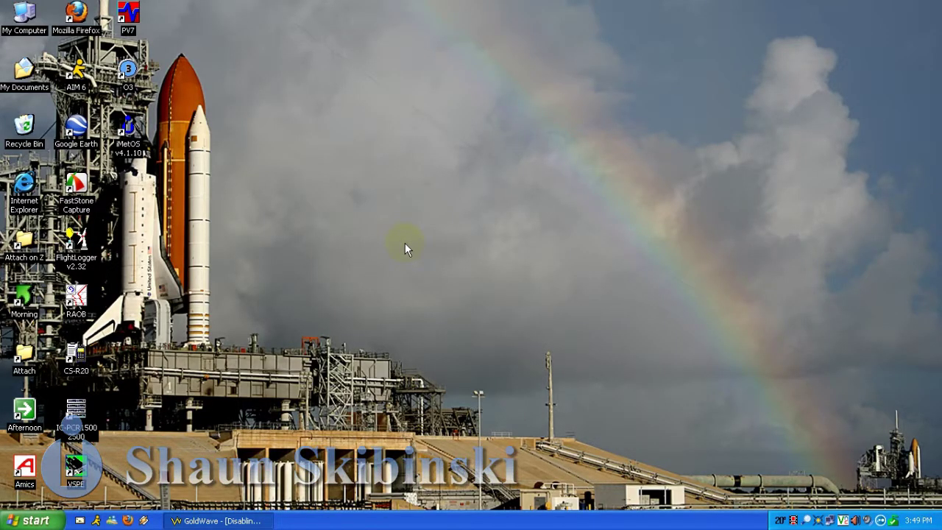
{"action": "left_click", "coordinate": [388, 288]}
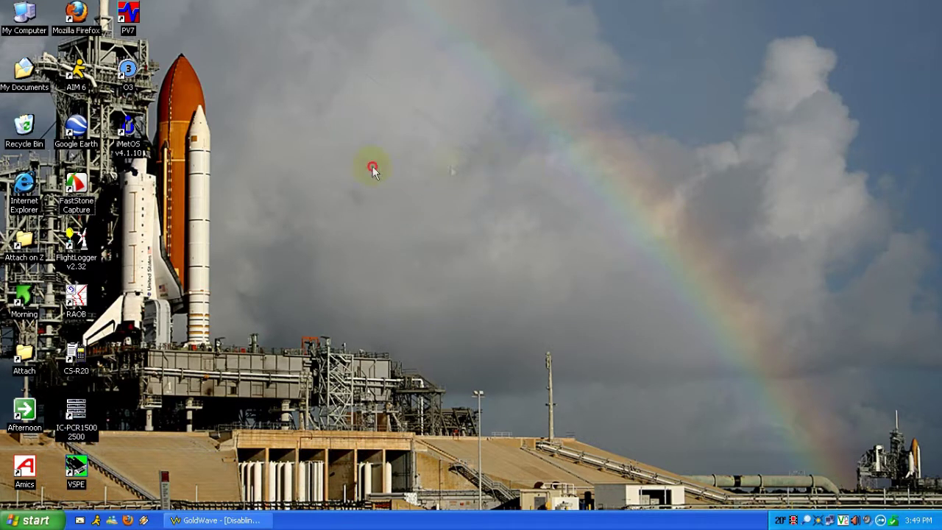
{"action": "left_click_drag", "start_coordinate": [268, 354], "coordinate": [374, 375]}
Step: Open Computer Management for My Computer, show Device Manager and enlarge the window
{"action": "left_click", "coordinate": [20, 32]}
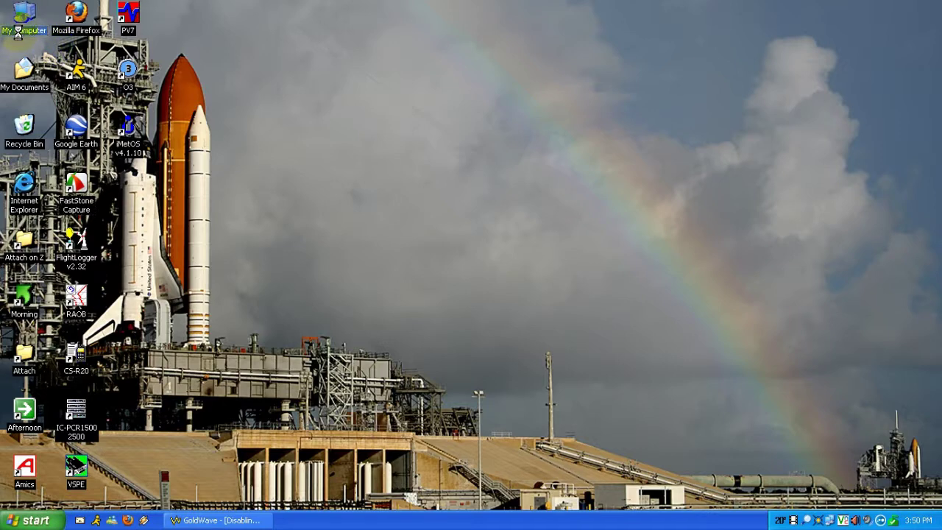
{"action": "right_click", "coordinate": [20, 35]}
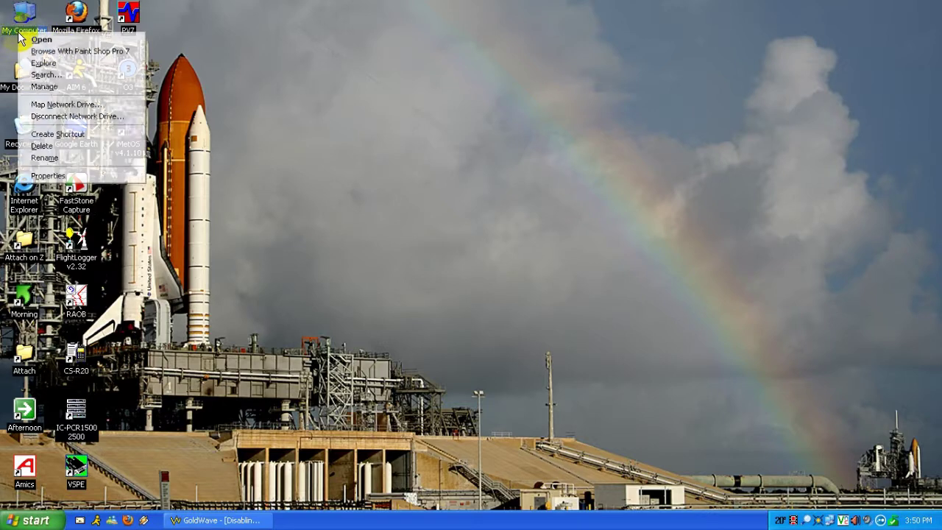
{"action": "left_click", "coordinate": [64, 86]}
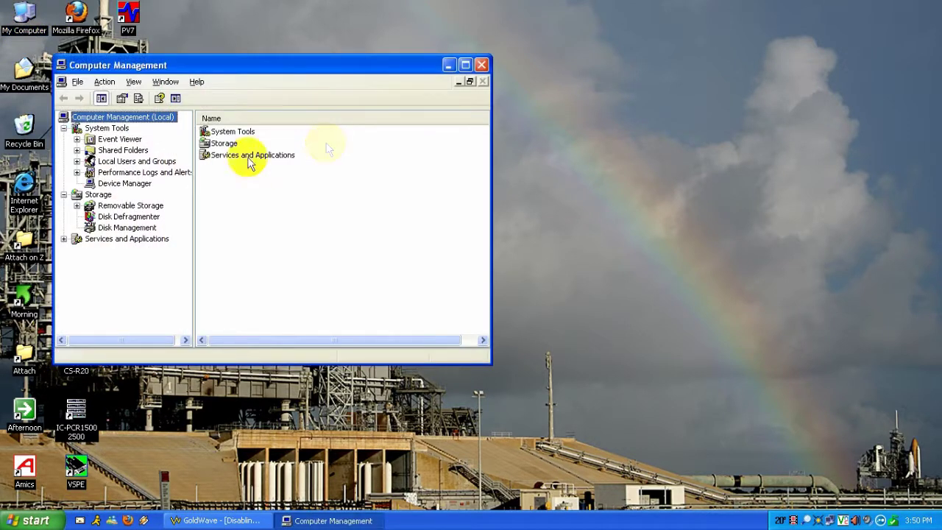
{"action": "left_click", "coordinate": [122, 183]}
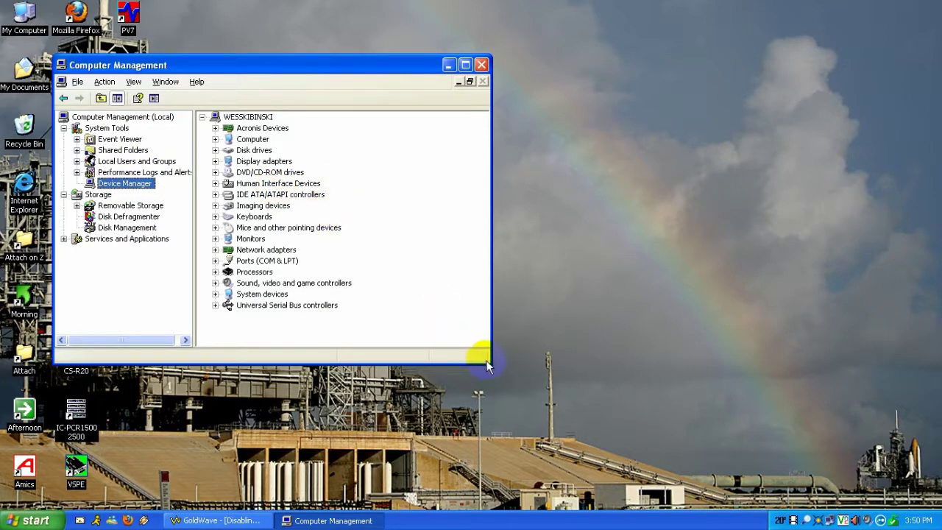
{"action": "left_click_drag", "start_coordinate": [490, 363], "coordinate": [671, 461]}
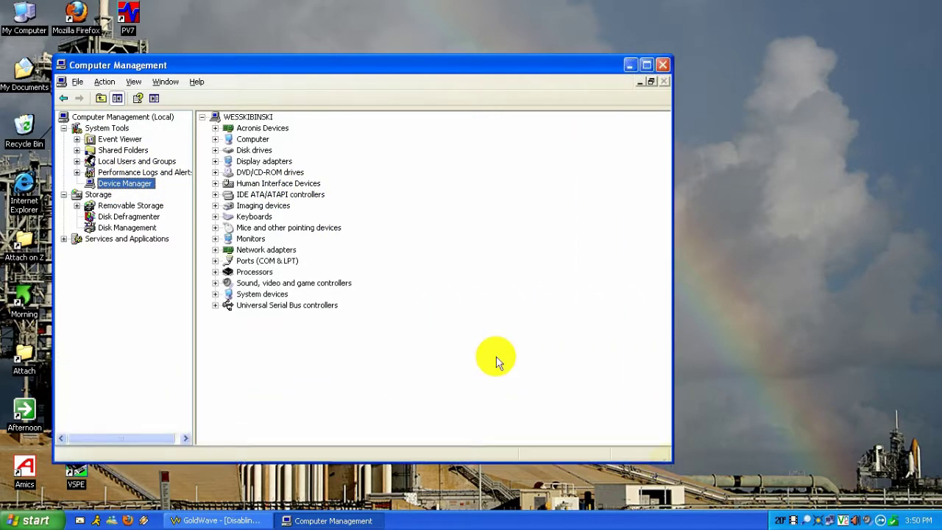
Step: Expand Ports (COM & LPT) and view the Device Instance Id in the properties of USB Serial Port (COM5)
{"action": "left_click", "coordinate": [215, 260]}
{"action": "left_click", "coordinate": [274, 284]}
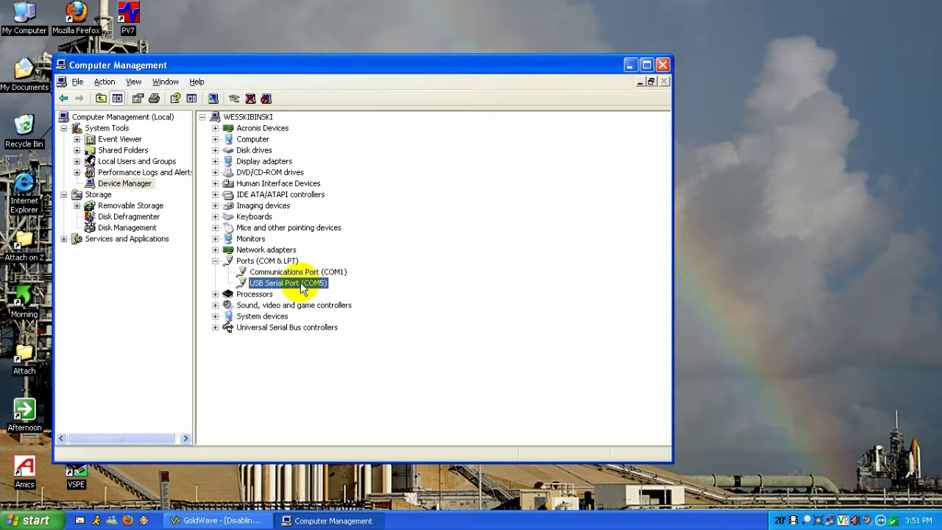
{"action": "right_click", "coordinate": [303, 287]}
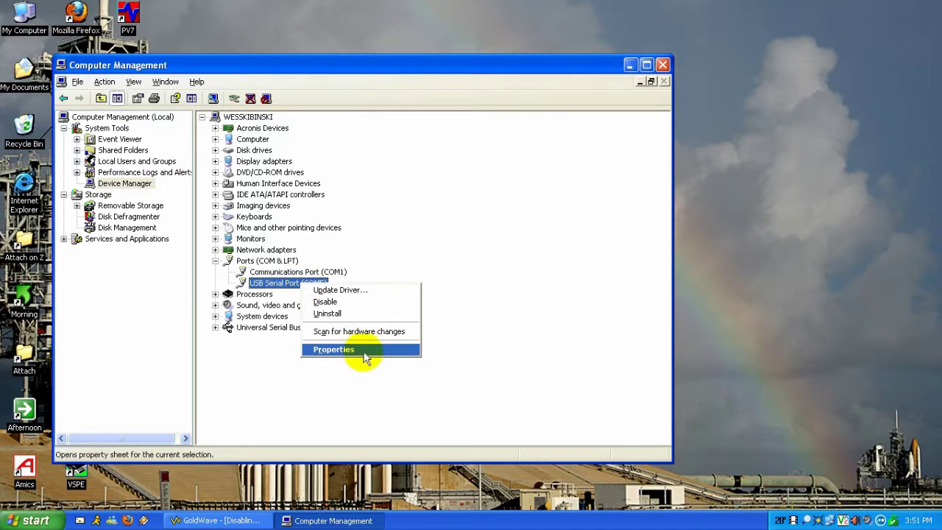
{"action": "left_click", "coordinate": [366, 356]}
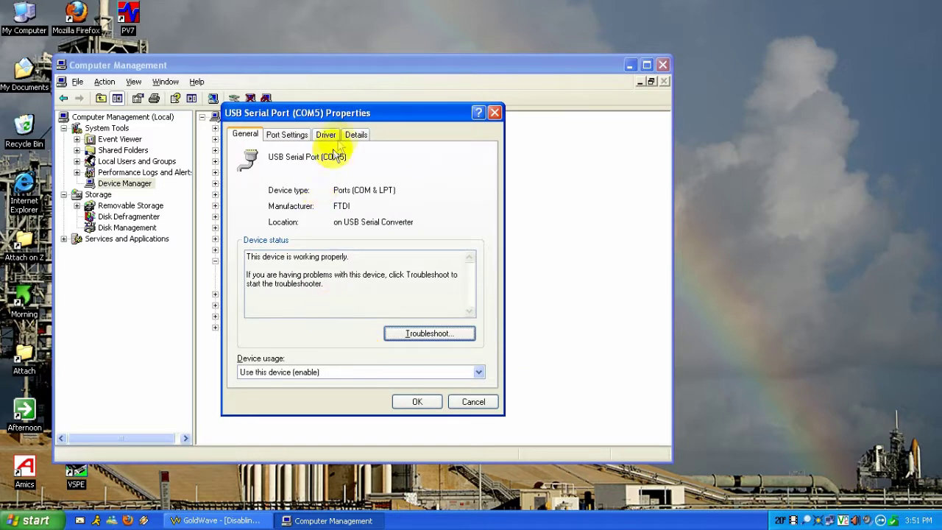
{"action": "left_click", "coordinate": [356, 137]}
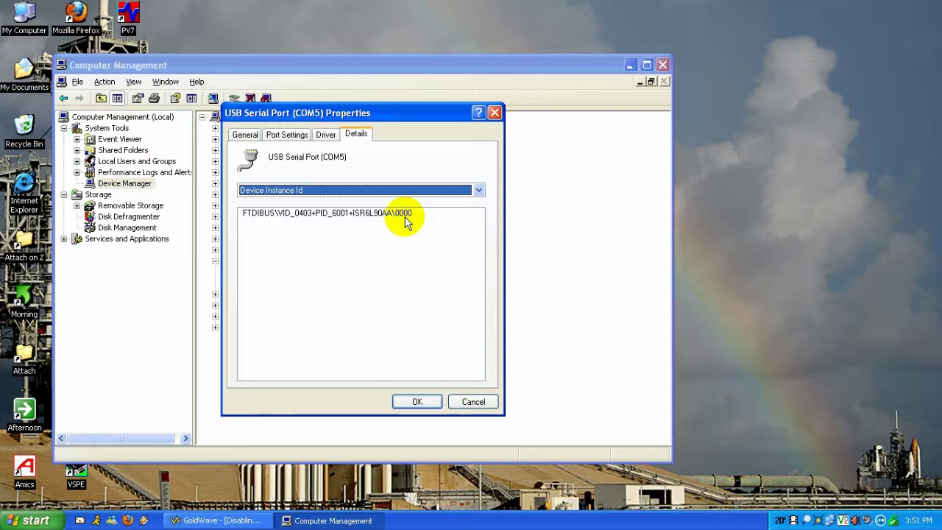
Step: Launch Registry Editor by running regedit
{"action": "key", "text": "super"}
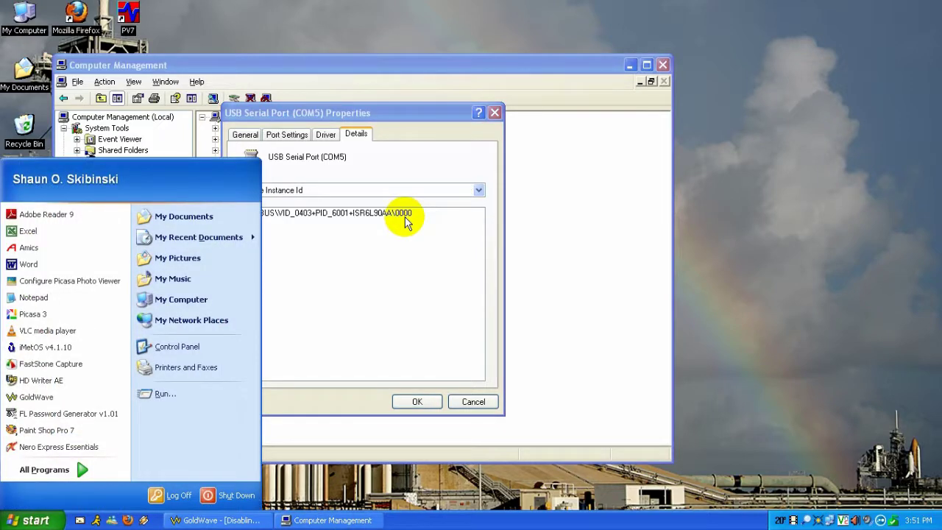
{"action": "key", "text": "Escape"}
{"action": "left_click", "coordinate": [40, 522]}
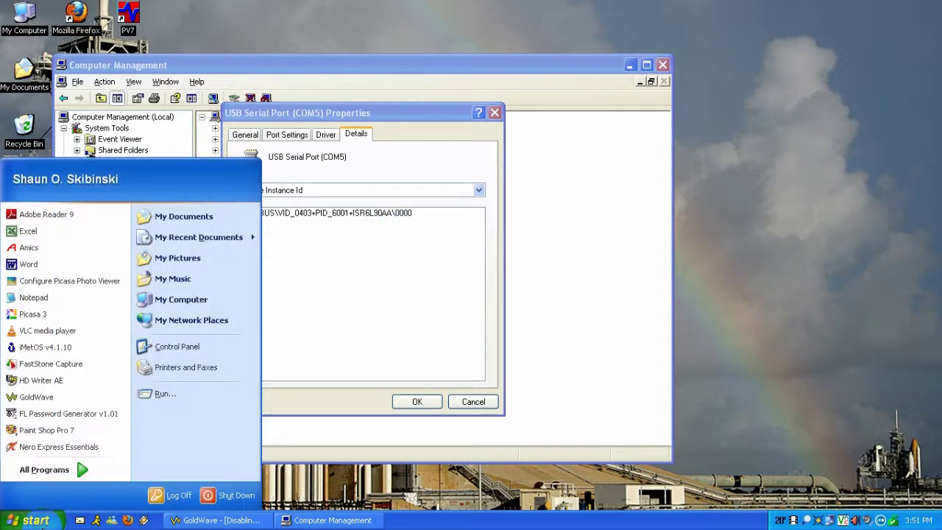
{"action": "left_click", "coordinate": [163, 395]}
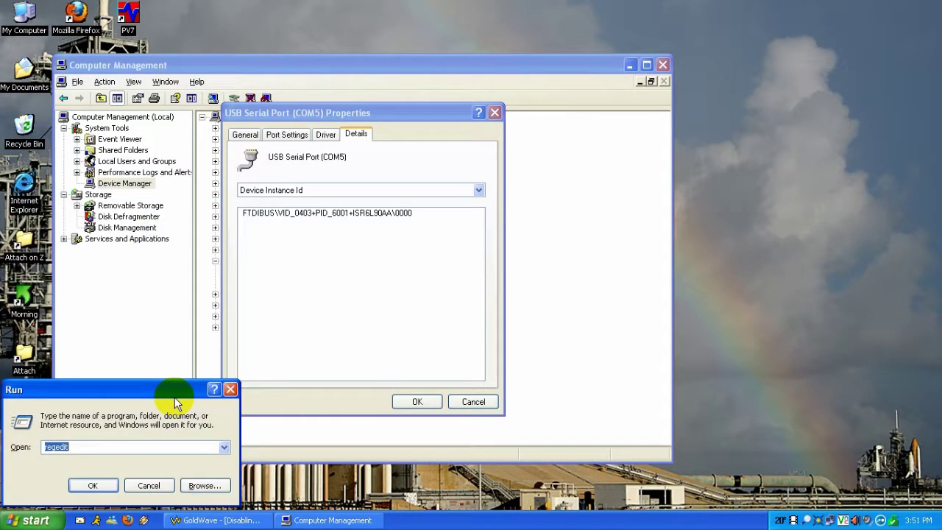
{"action": "type", "text": "regedit"}
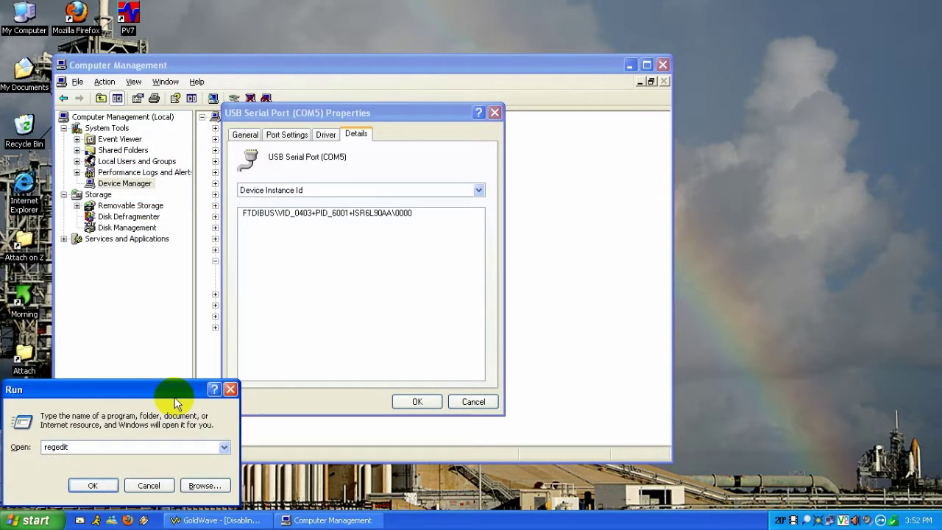
{"action": "key", "text": "Return"}
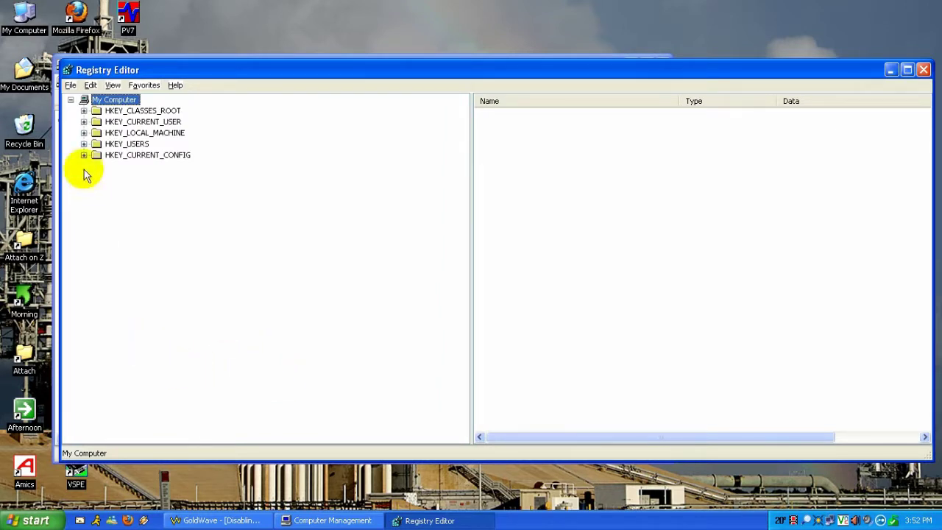
Step: Expand the registry path HKEY_LOCAL_MACHINE\SYSTEM\CurrentControlSet\Enum\FTDIBUS
{"action": "left_click", "coordinate": [84, 133]}
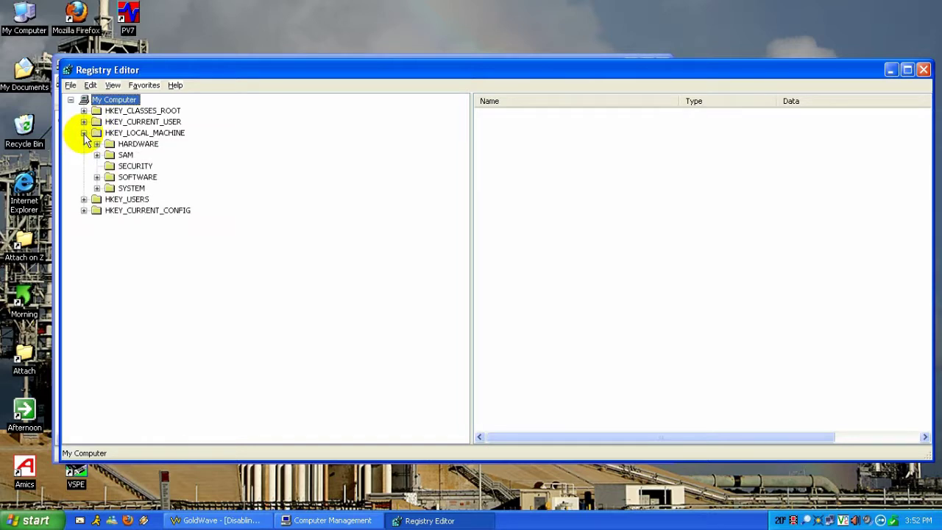
{"action": "left_click", "coordinate": [96, 188]}
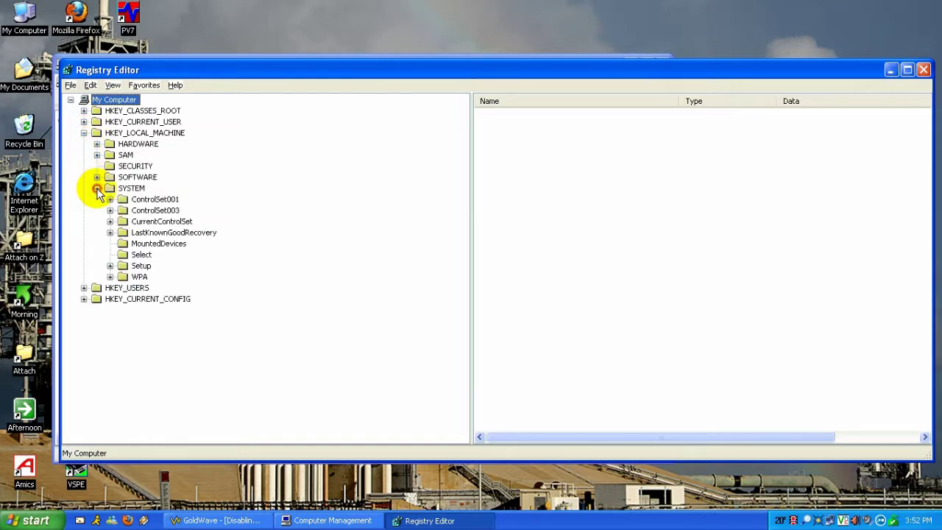
{"action": "left_click", "coordinate": [110, 222]}
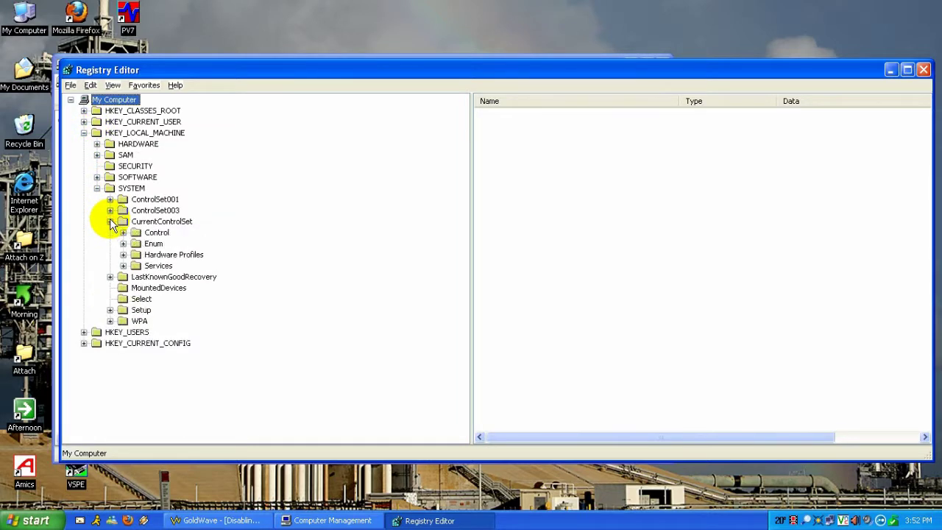
{"action": "left_click", "coordinate": [123, 244]}
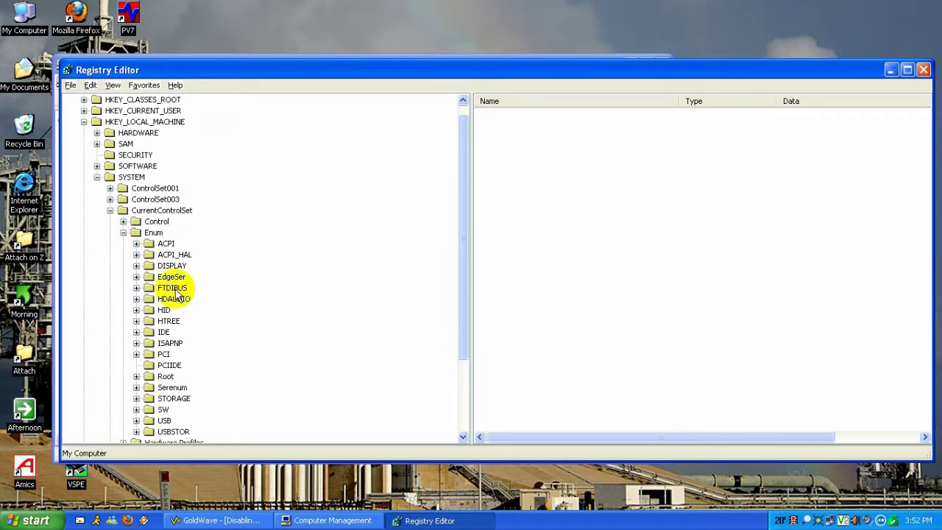
{"action": "left_click", "coordinate": [175, 289]}
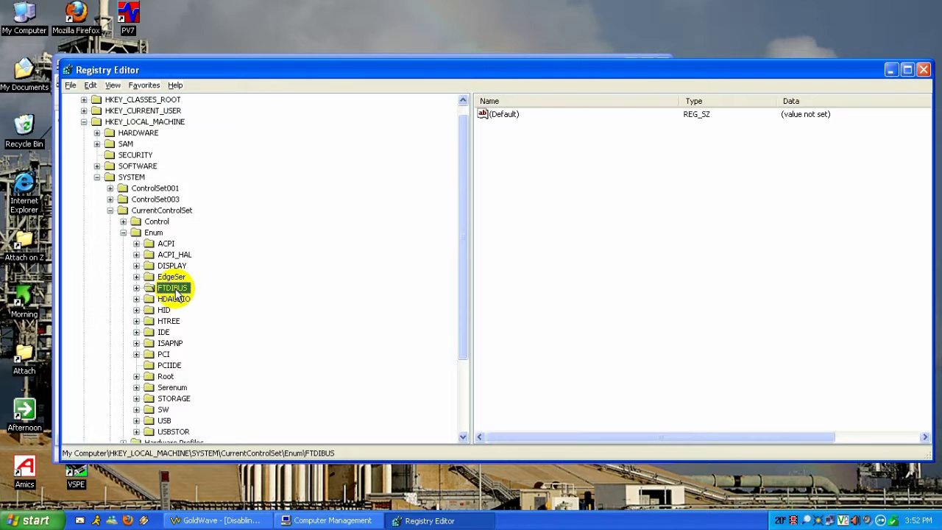
{"action": "left_click", "coordinate": [136, 287]}
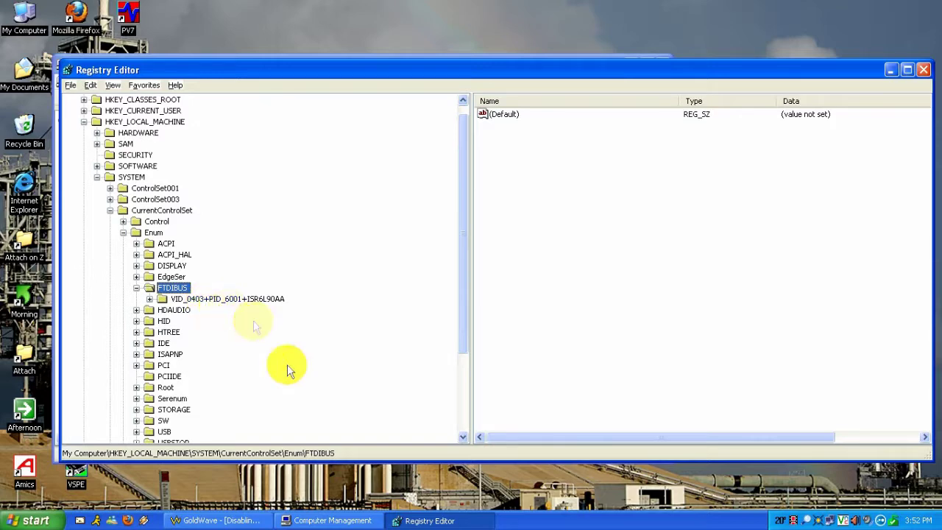
Step: Check the USB serial port's Device Instance Id in Computer Management against the FTDIBUS subkey, and return to Registry Editor
{"action": "left_click", "coordinate": [332, 520]}
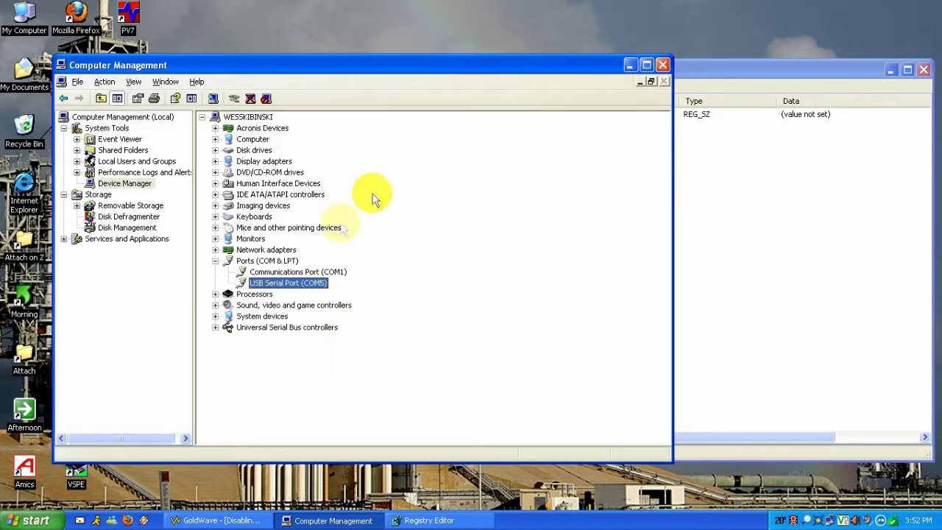
{"action": "right_click", "coordinate": [309, 285]}
{"action": "left_click", "coordinate": [346, 349]}
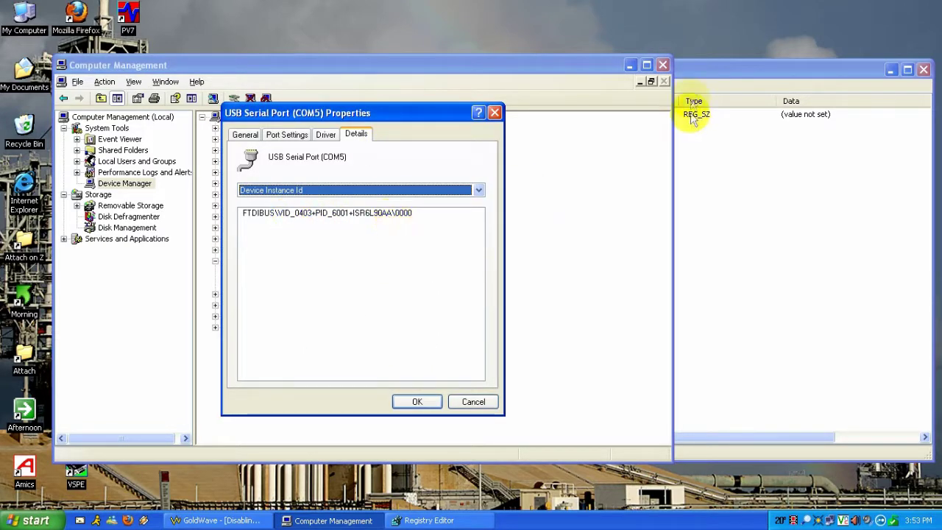
{"action": "left_click", "coordinate": [691, 82]}
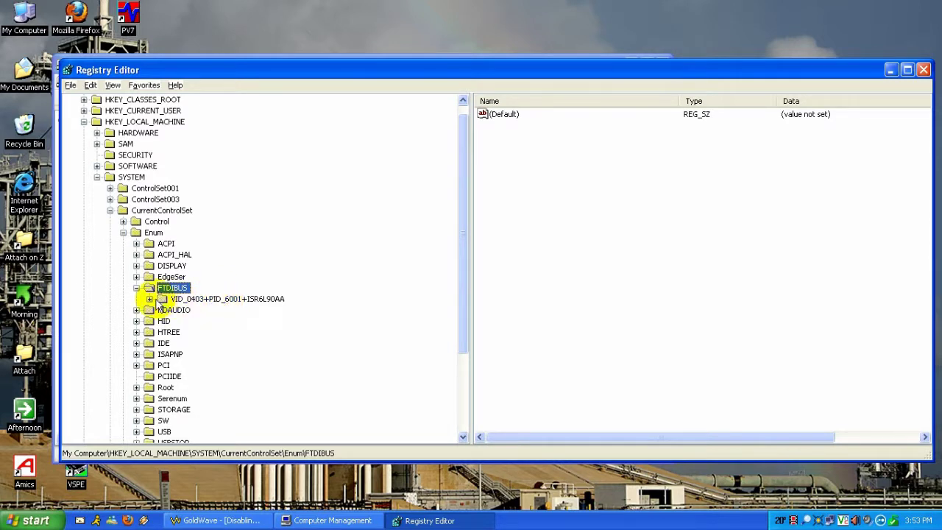
Step: Expand the VID_0403+PID_6001 device key and its 0000 subkey under FTDIBUS, and select Device Parameters
{"action": "left_click", "coordinate": [150, 299]}
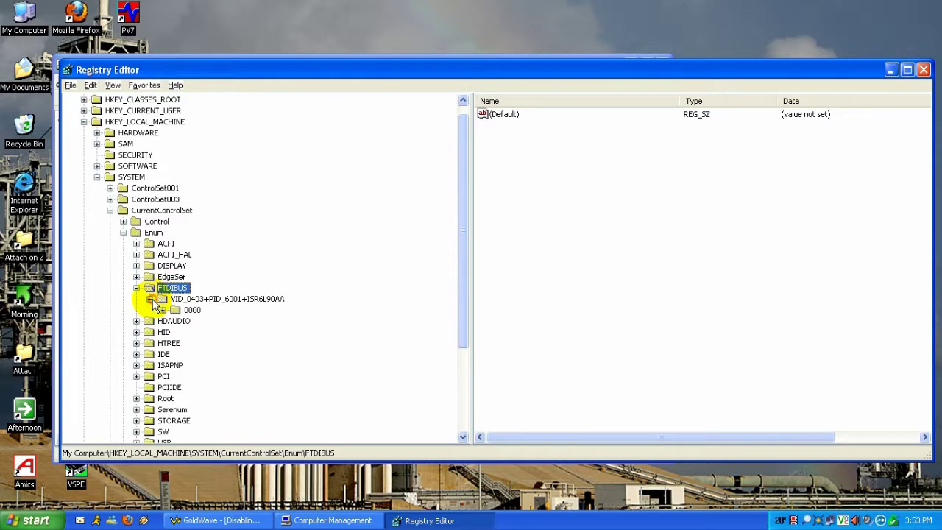
{"action": "left_click", "coordinate": [163, 310]}
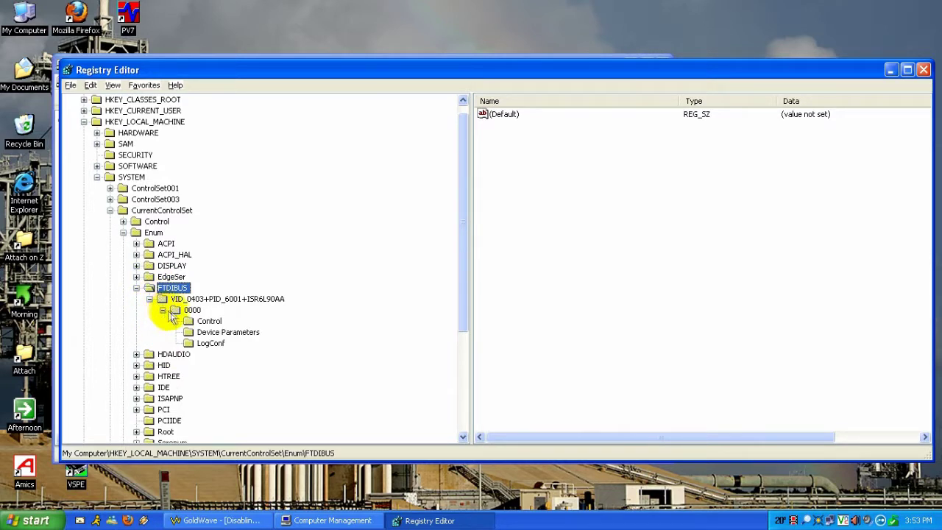
{"action": "left_click", "coordinate": [215, 331]}
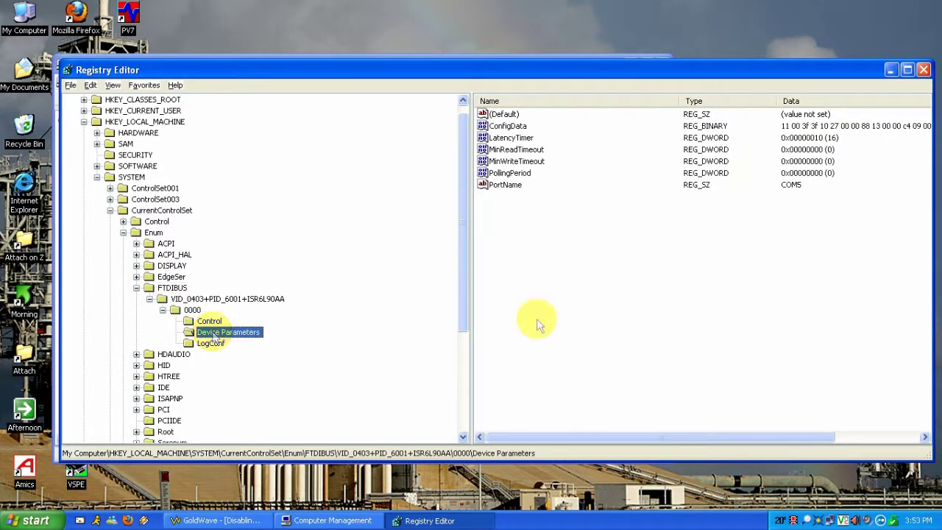
Step: Create a DWORD value named SkipEnumerations in the Device Parameters key
{"action": "right_click", "coordinate": [532, 226]}
{"action": "mouse_move", "coordinate": [546, 233]}
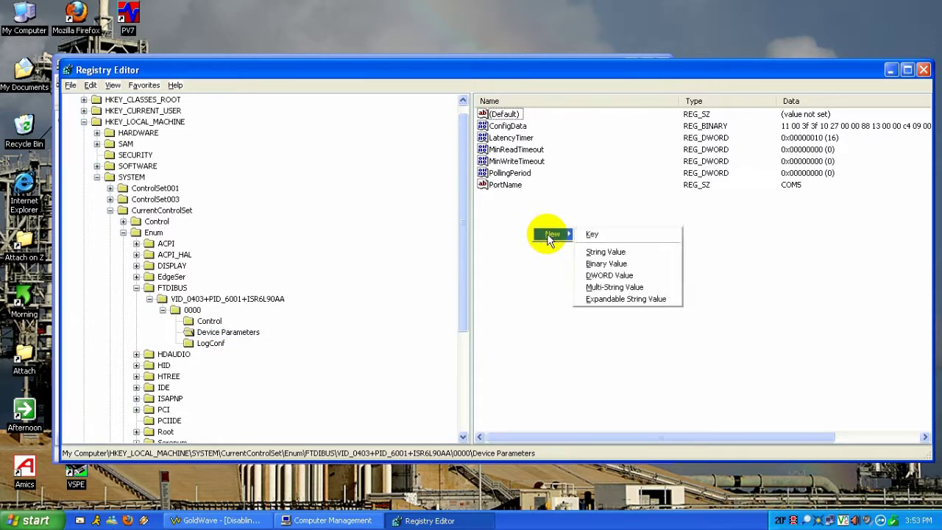
{"action": "left_click", "coordinate": [652, 277]}
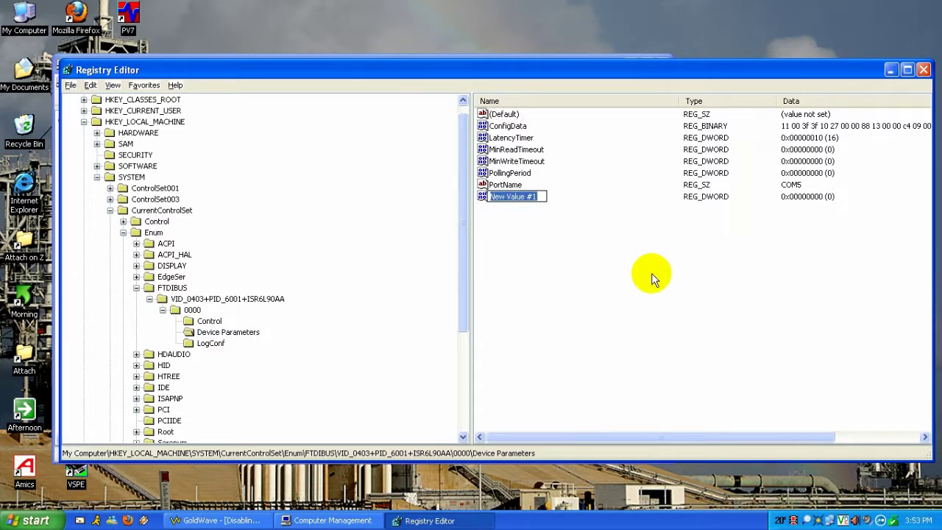
{"action": "type", "text": "Skip"}
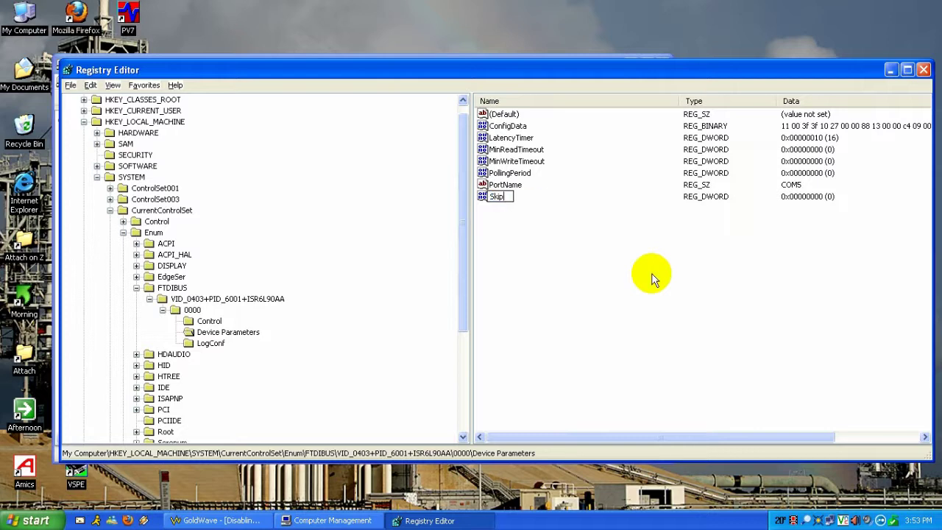
{"action": "type", "text": "Enumerations"}
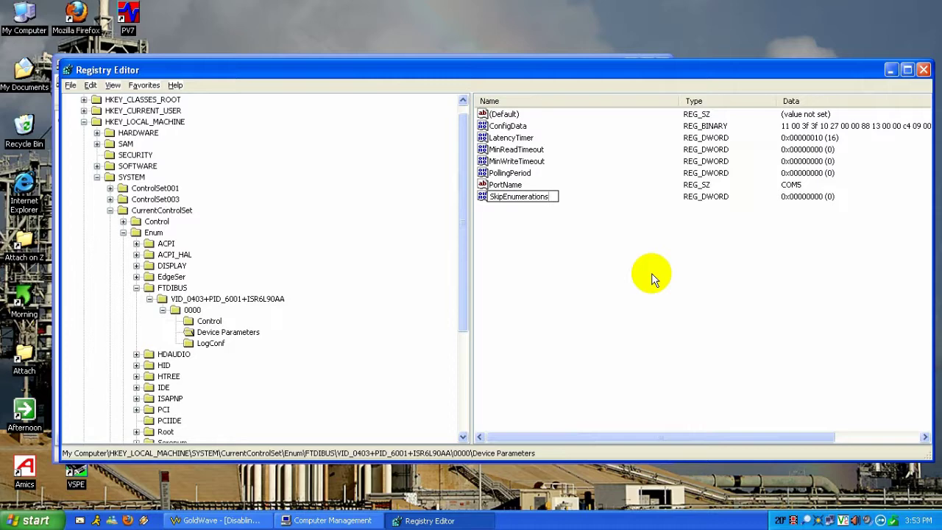
{"action": "key", "text": "Return"}
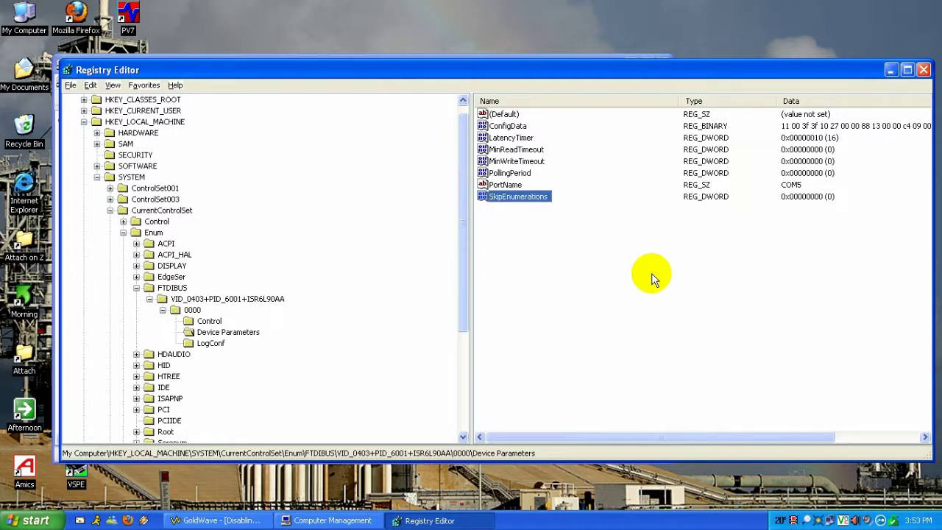
Step: Set the SkipEnumerations value data to hexadecimal ffffffff
{"action": "key", "text": "Return"}
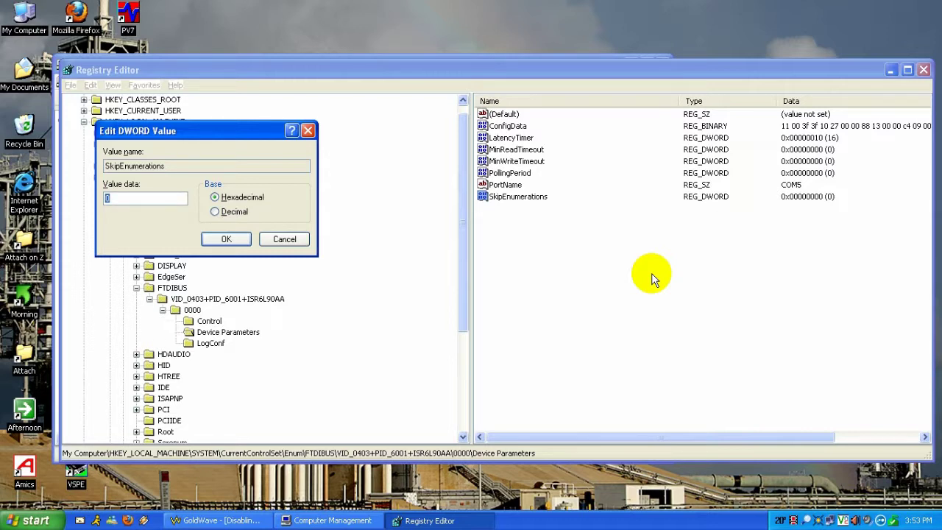
{"action": "type", "text": "ffffffff"}
{"action": "key", "text": "Return"}
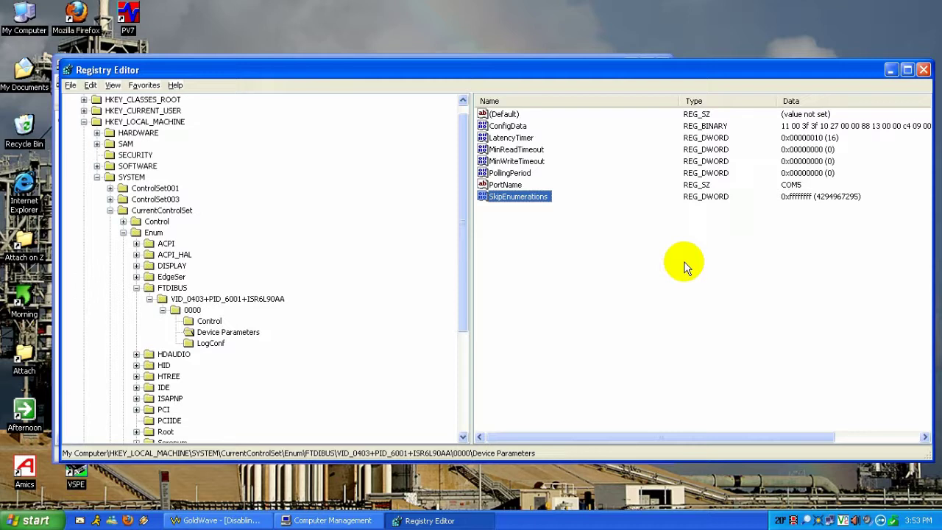
Step: Close Registry Editor, cancel the USB serial port properties and close Computer Management
{"action": "left_click", "coordinate": [924, 71]}
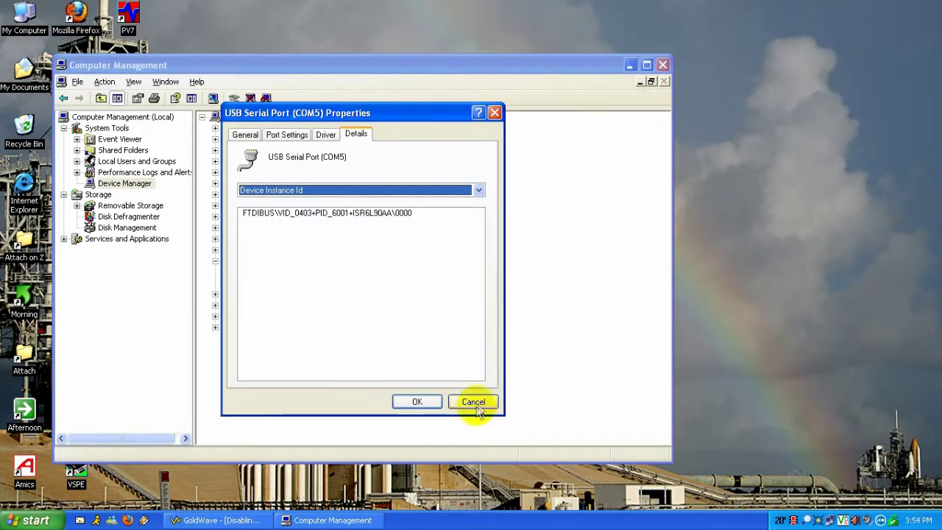
{"action": "left_click", "coordinate": [475, 404]}
{"action": "left_click", "coordinate": [663, 66]}
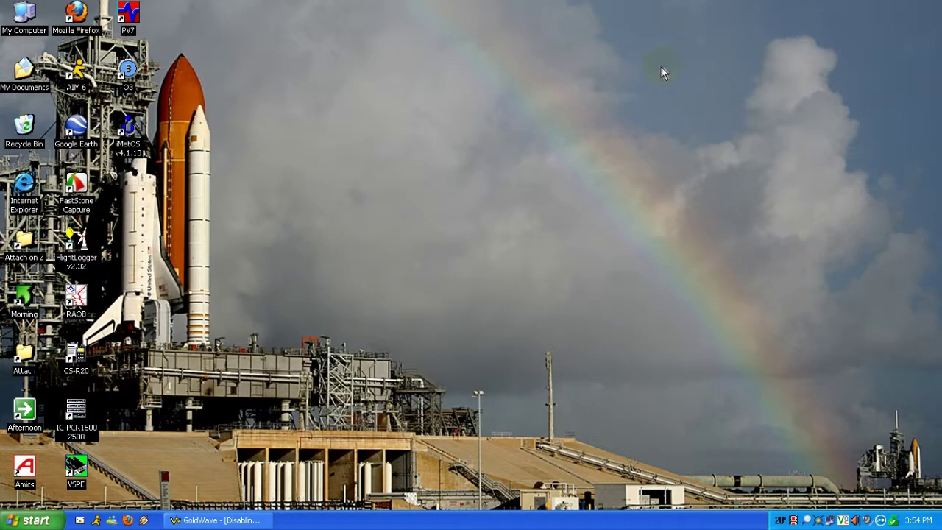